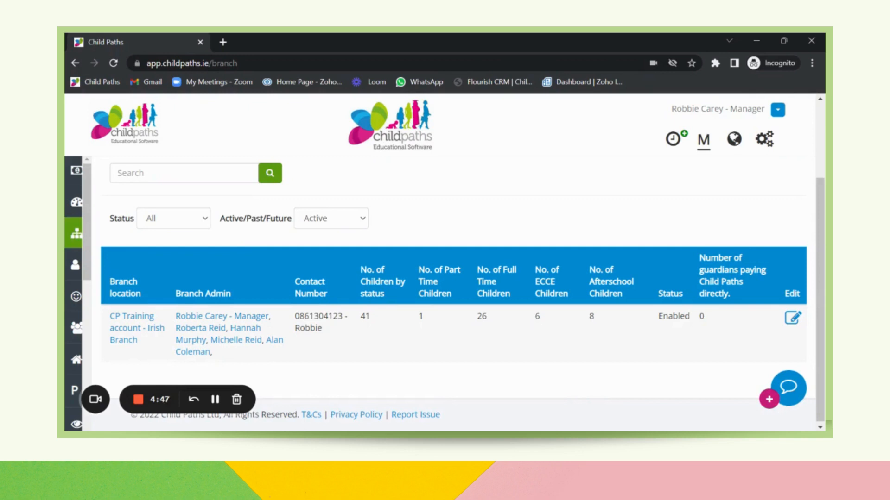
Step: Open the Irish Branch for editing and set the number of weeks to check for NCS irregularities to 7
mouse_move(77, 260)
left_click(791, 319)
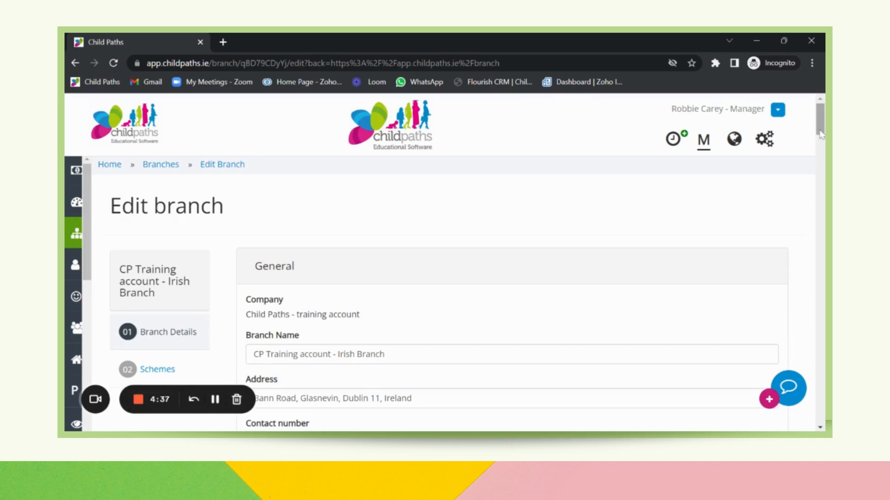
left_click_drag(821, 135, 820, 191)
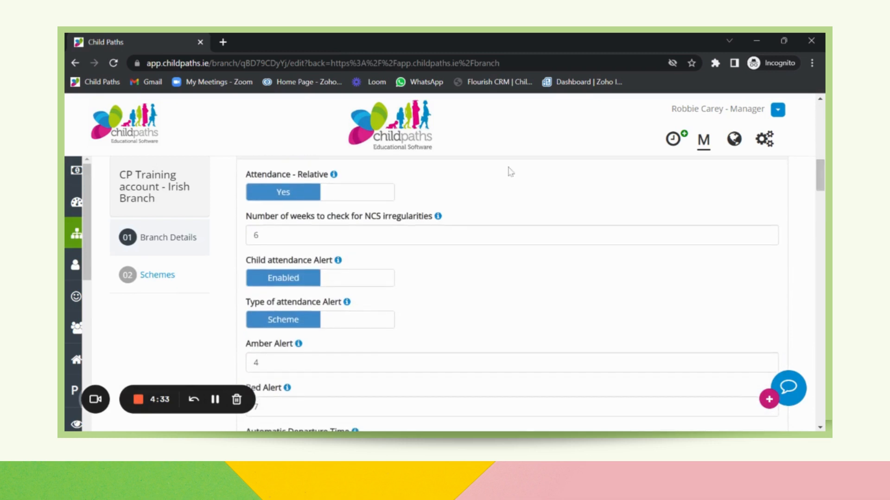
left_click(373, 218)
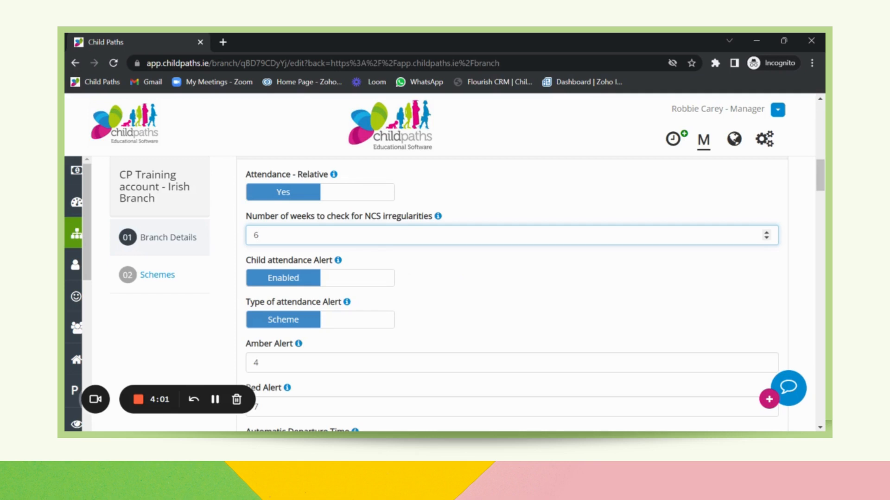
key("BackSpace")
left_click(469, 289)
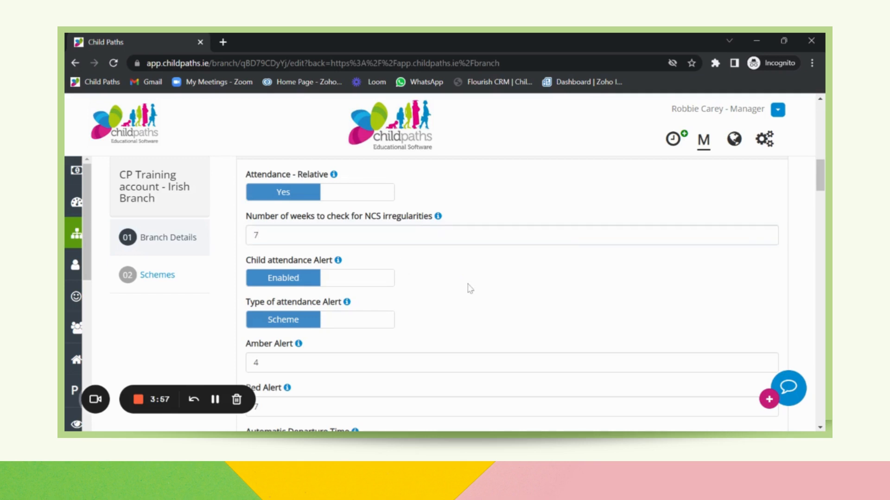
Step: In the branch's Schemes settings, have the Chick number expiry alert enabled and set its alert days to 14
scroll(470, 288, "down", 5)
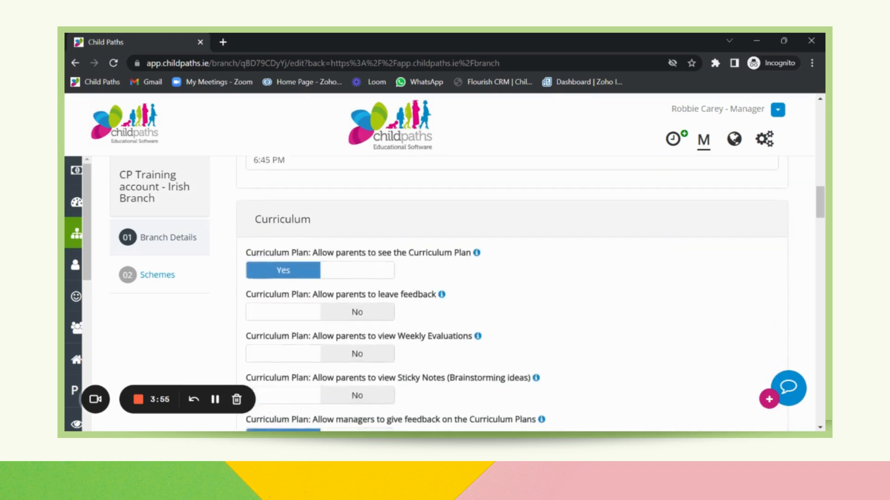
scroll(469, 288, "down", 20)
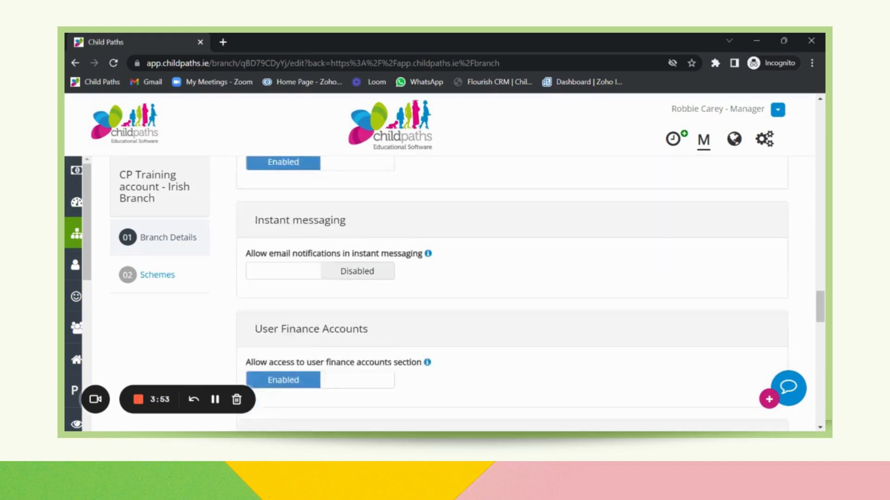
scroll(469, 288, "down", 10)
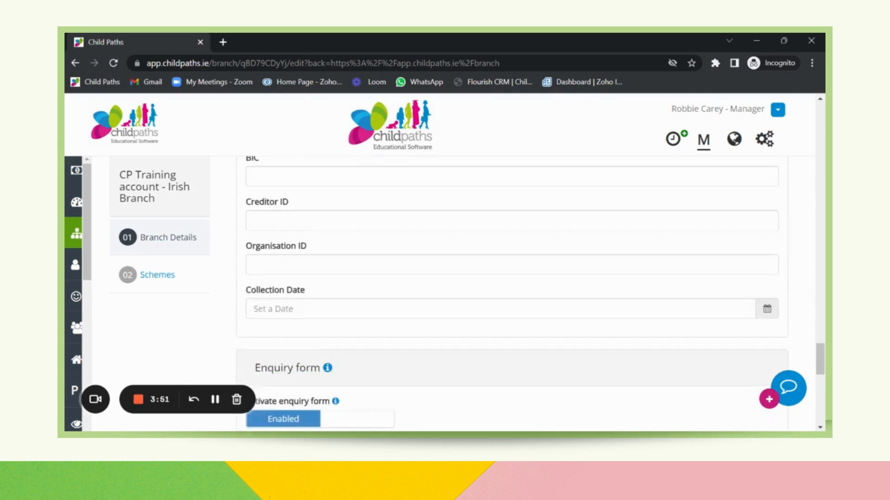
scroll(470, 288, "down", 4)
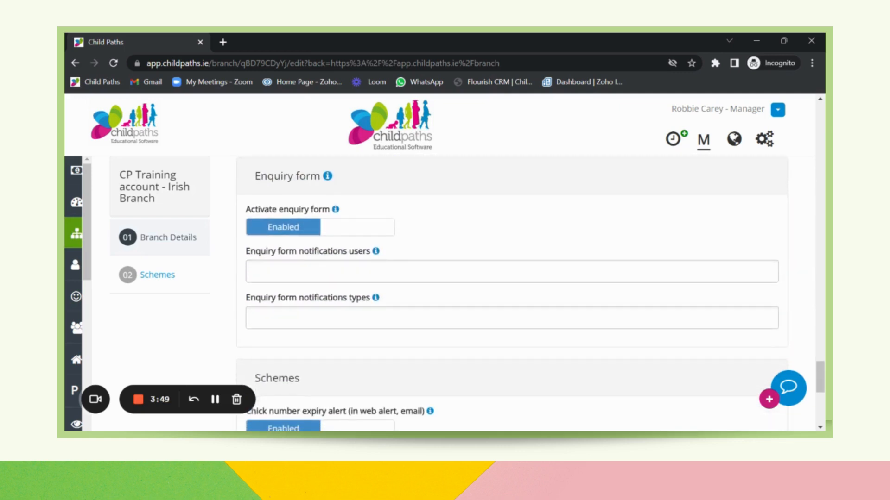
scroll(470, 288, "down", 4)
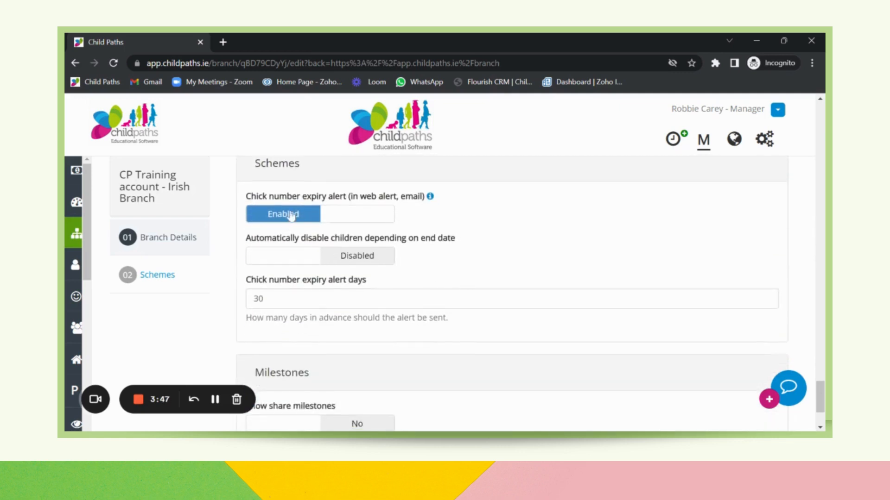
left_click(318, 214)
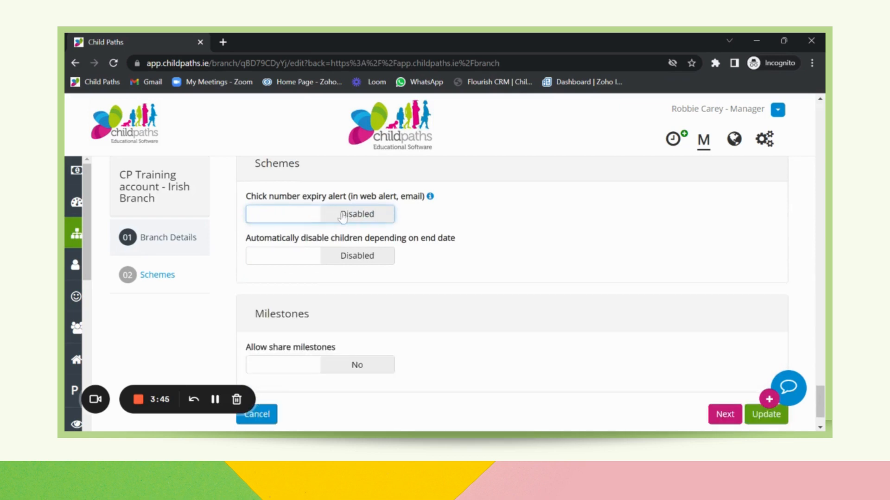
left_click(343, 217)
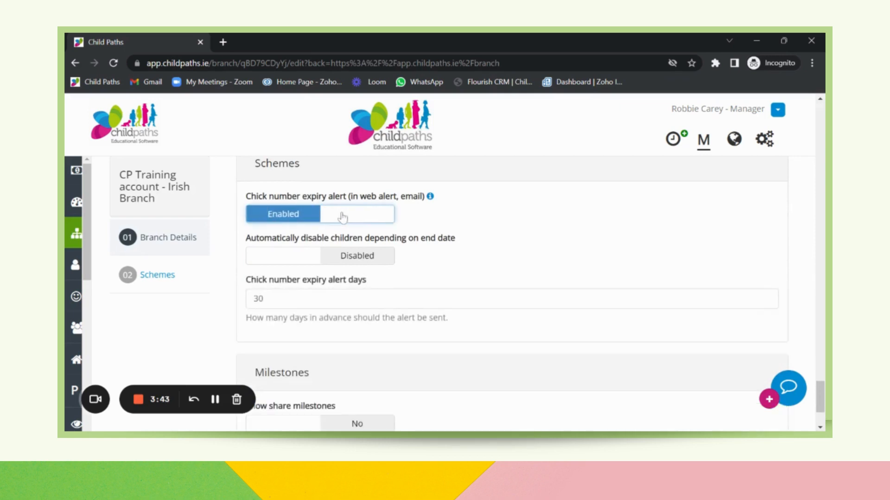
left_click(263, 298)
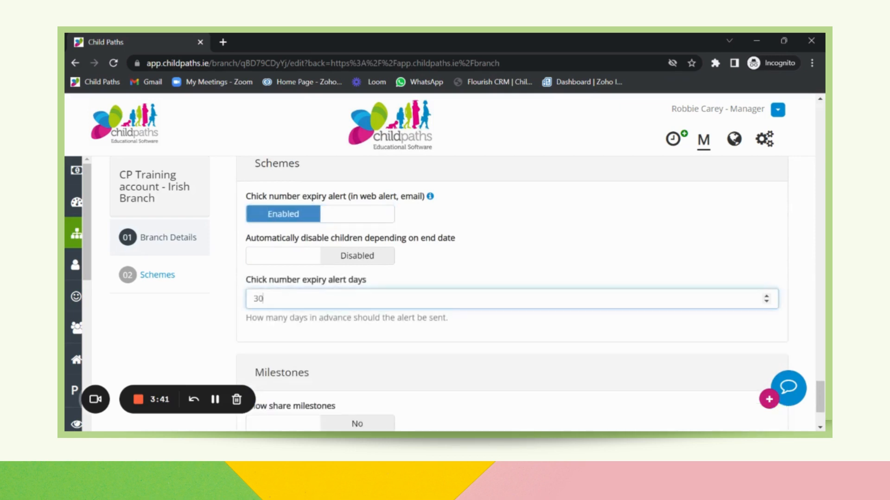
key("BackSpace")
key("BackSpace")
type("14")
left_click(301, 336)
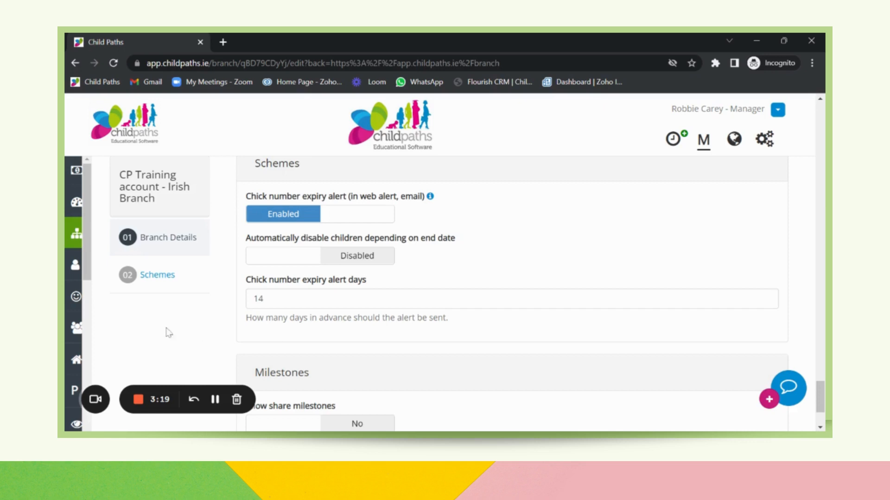
Step: Go to the children list and open the record of the ECCE & Full Time child in the Baby Room for editing
left_click(91, 302)
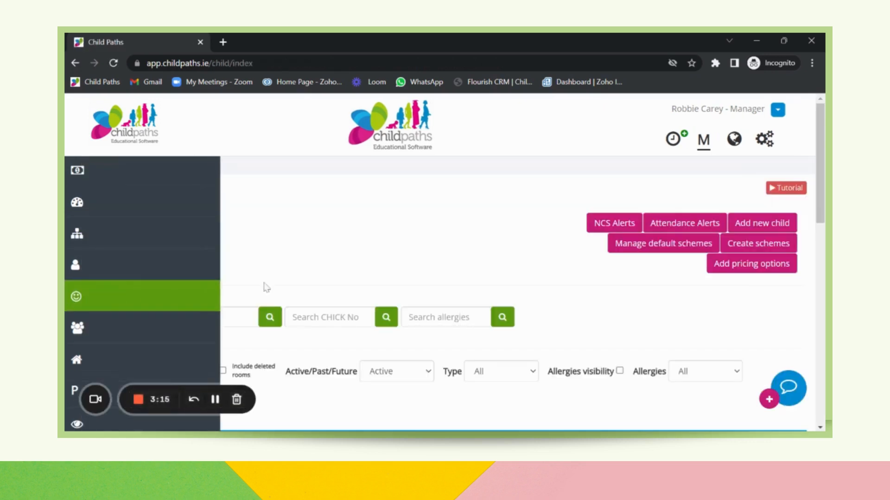
scroll(388, 300, "down", 1)
scroll(444, 292, "down", 5)
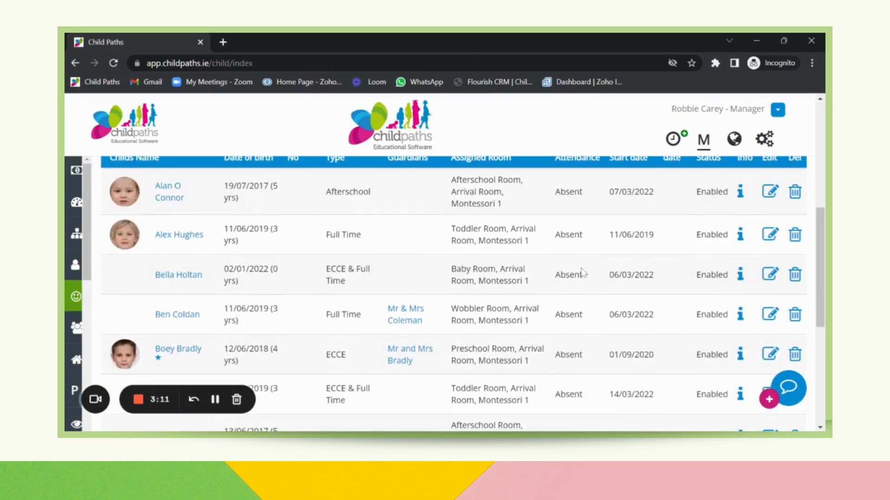
left_click(770, 275)
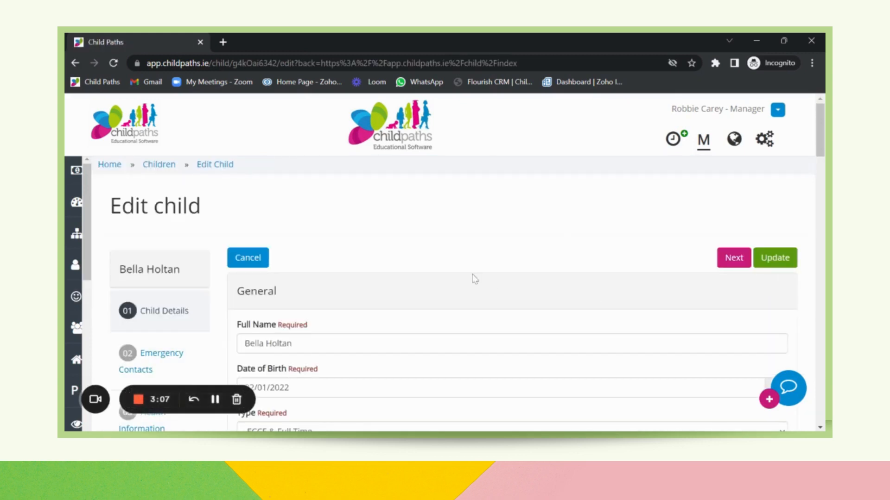
Step: Enable NCS Alerts in the child's details
scroll(474, 278, "down", 10)
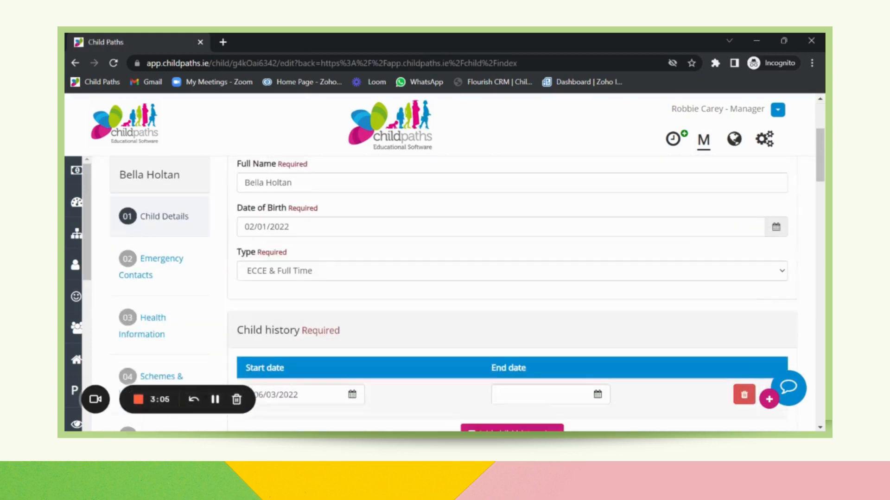
scroll(441, 291, "down", 3)
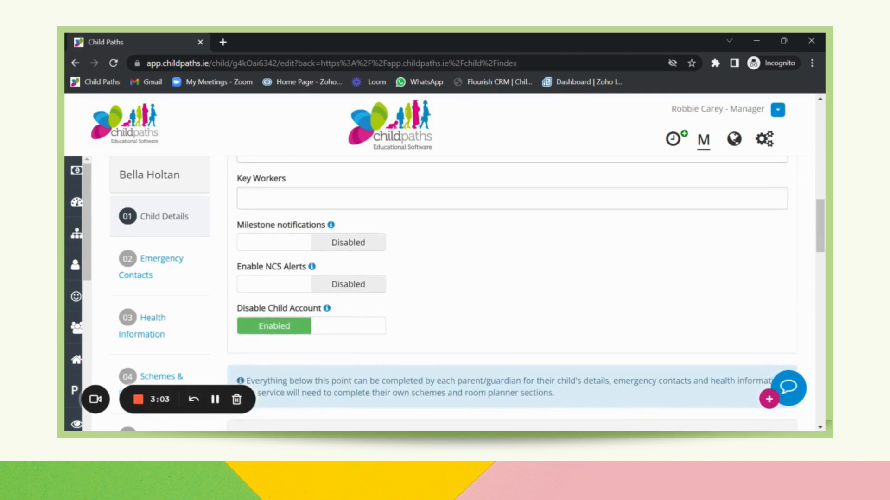
left_click(340, 297)
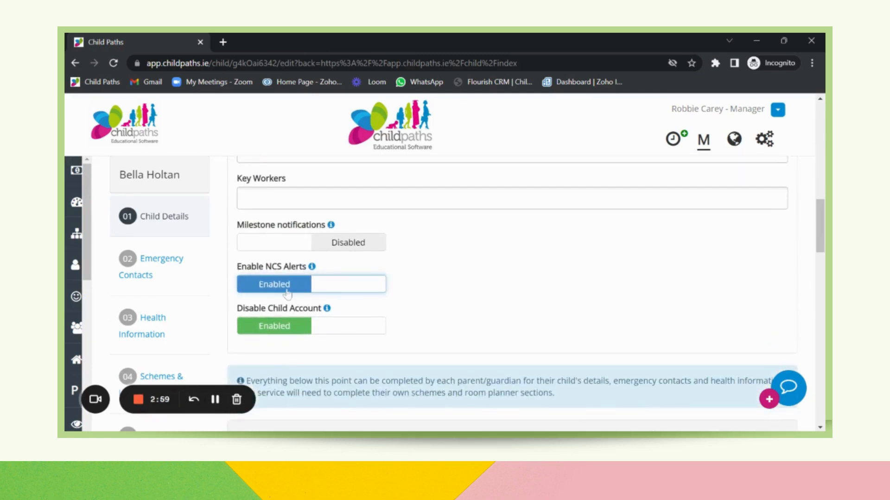
mouse_move(311, 267)
Step: In the child's Schemes & Invoicing section, set the new scheme type to NCS and add the predefined NCS - 1 scheme
left_click(175, 373)
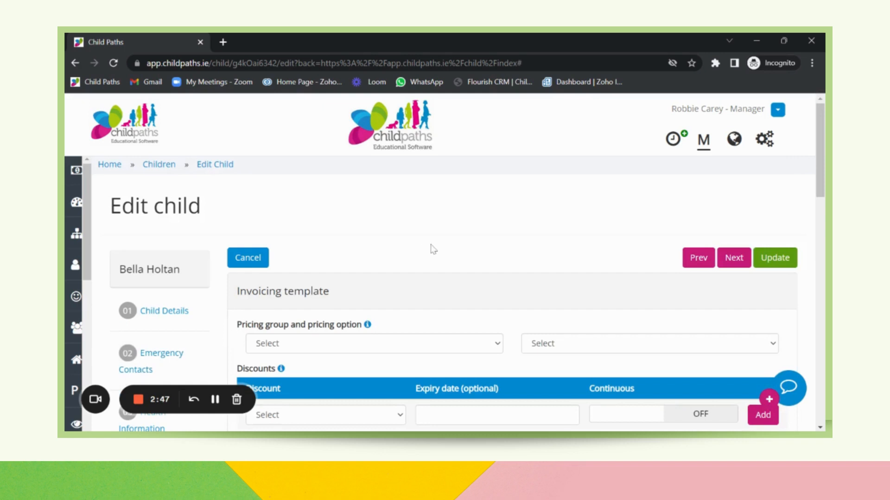
scroll(431, 246, "down", 5)
scroll(509, 297, "down", 8)
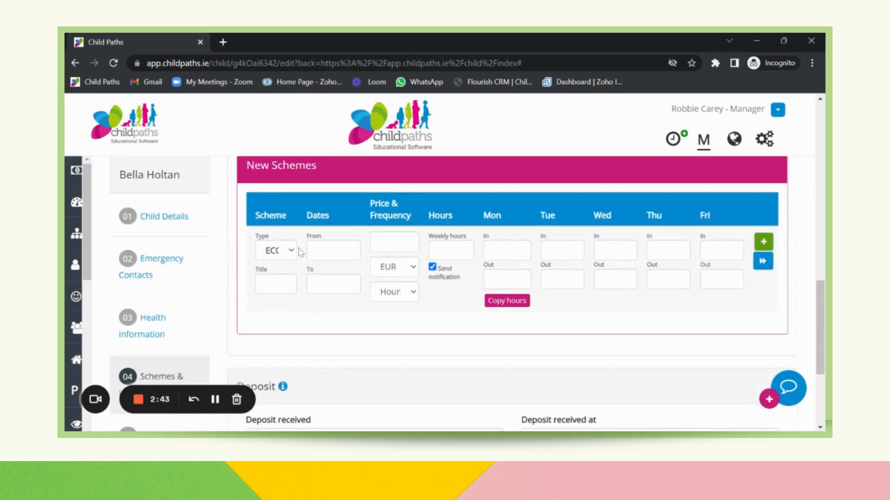
left_click(285, 255)
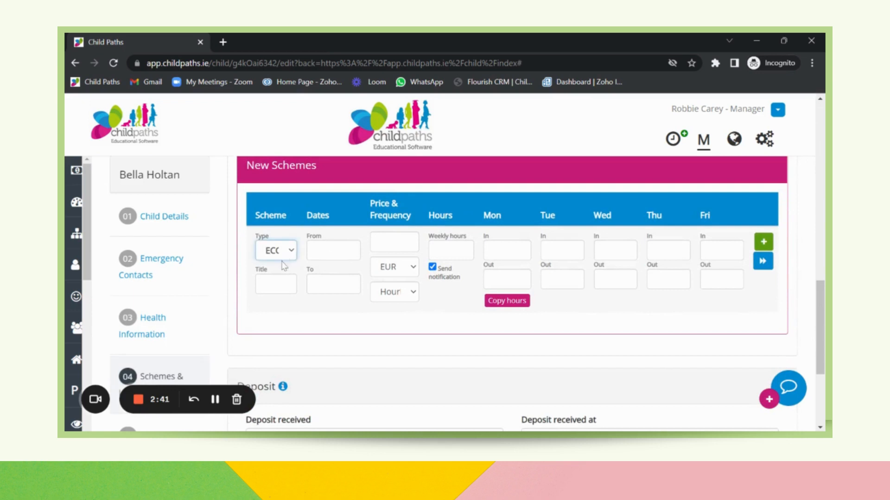
left_click(278, 283)
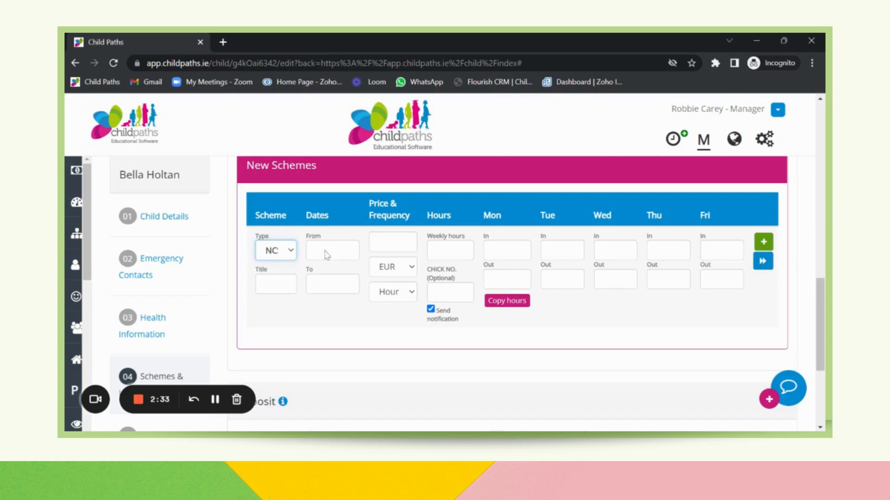
left_click(762, 261)
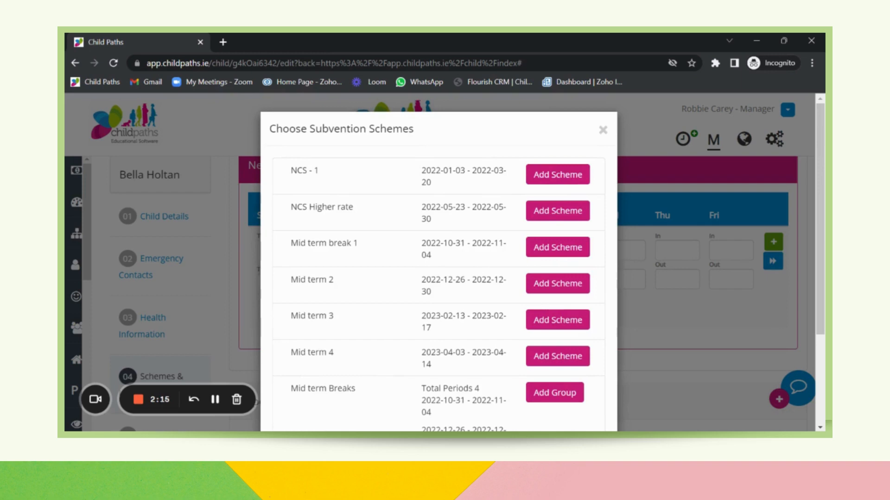
left_click(553, 178)
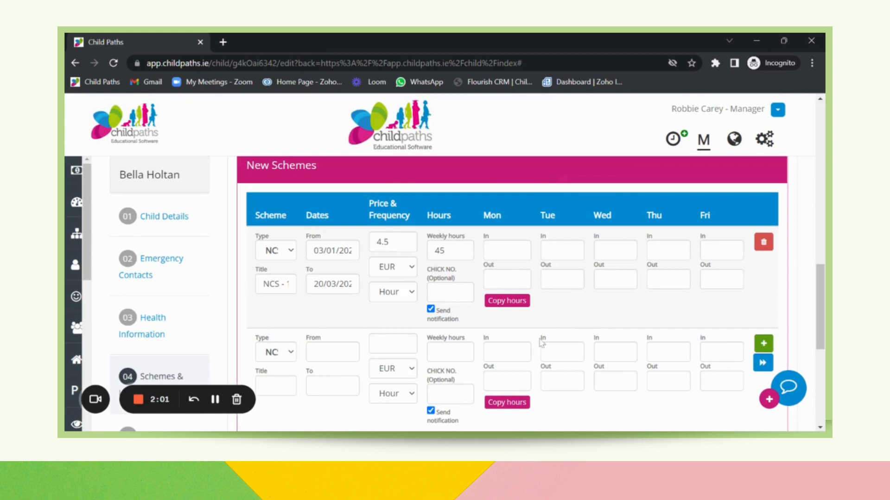
Step: Set the empty scheme row's type to ECCE and view its available subvention schemes without adding one
left_click(291, 357)
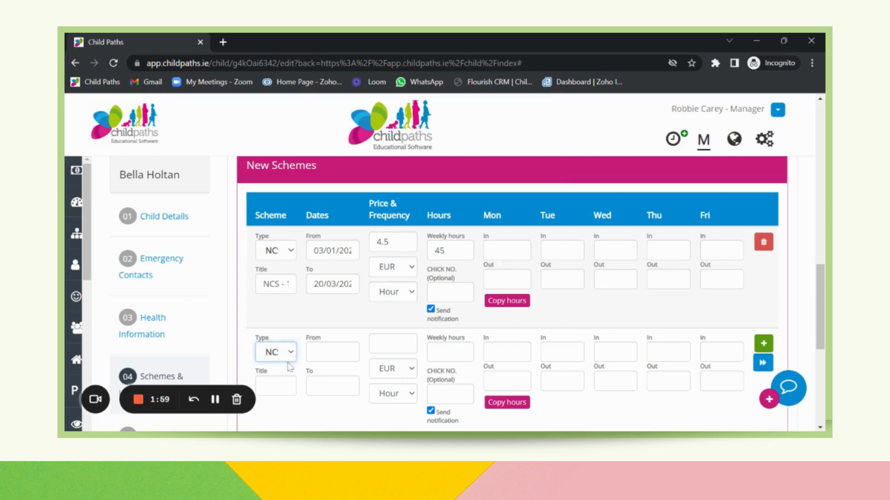
left_click(287, 371)
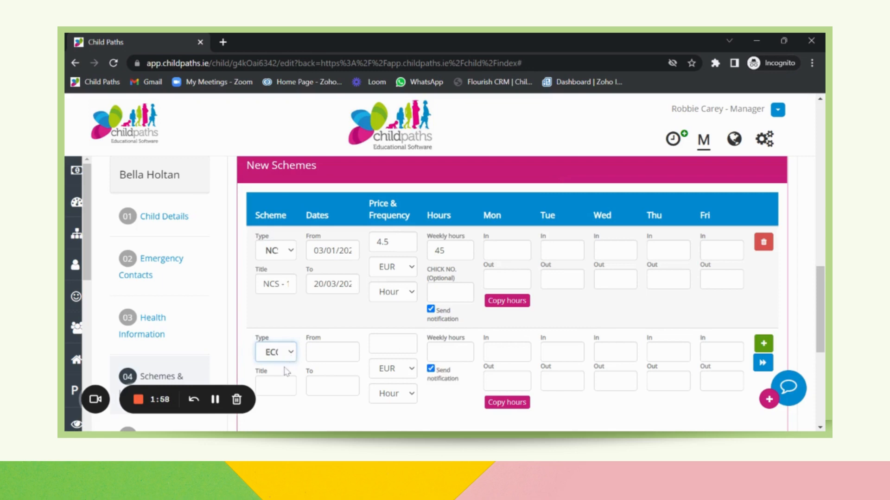
left_click(762, 363)
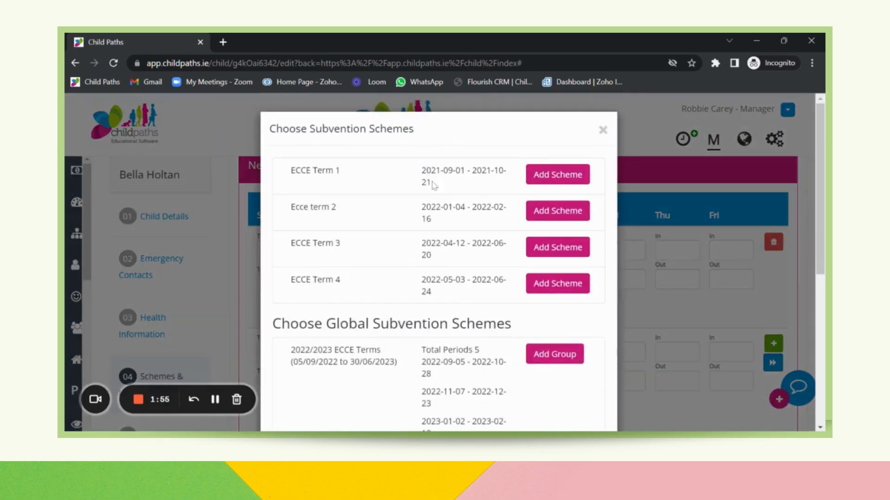
left_click(602, 132)
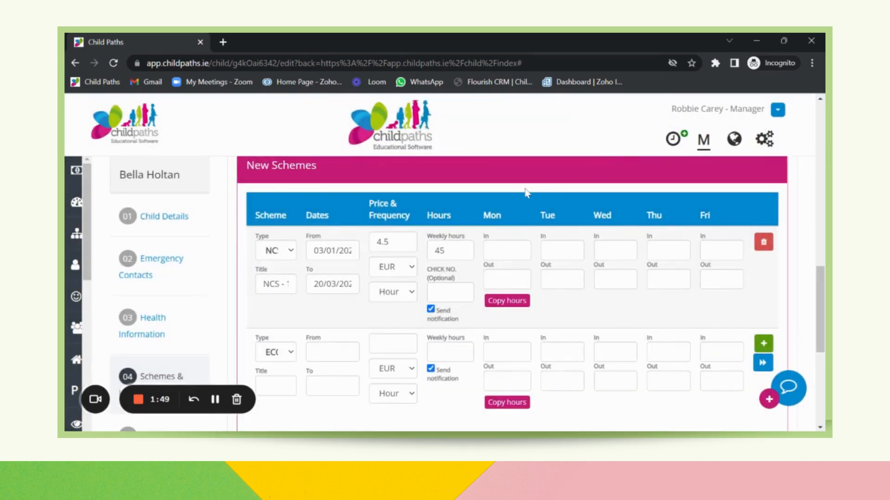
Step: Continue from Schemes & Invoicing to the child's Room Planner section
scroll(526, 192, "down", 2)
scroll(527, 192, "down", 3)
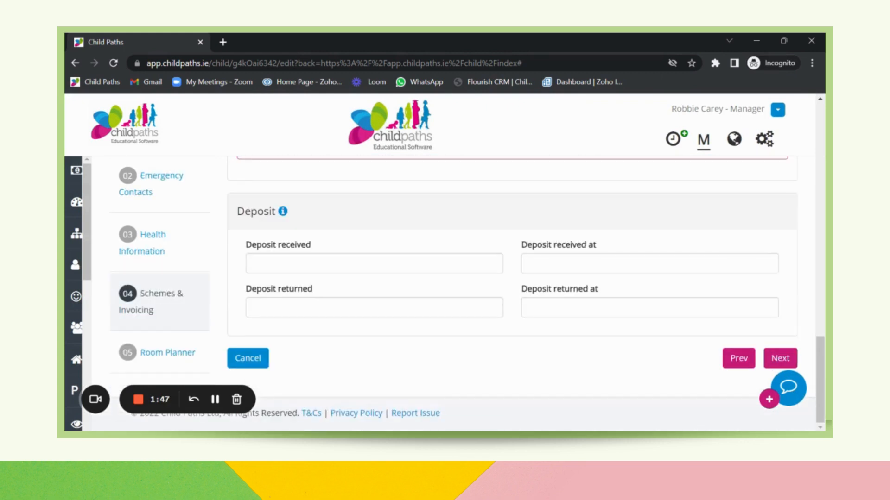
left_click(774, 360)
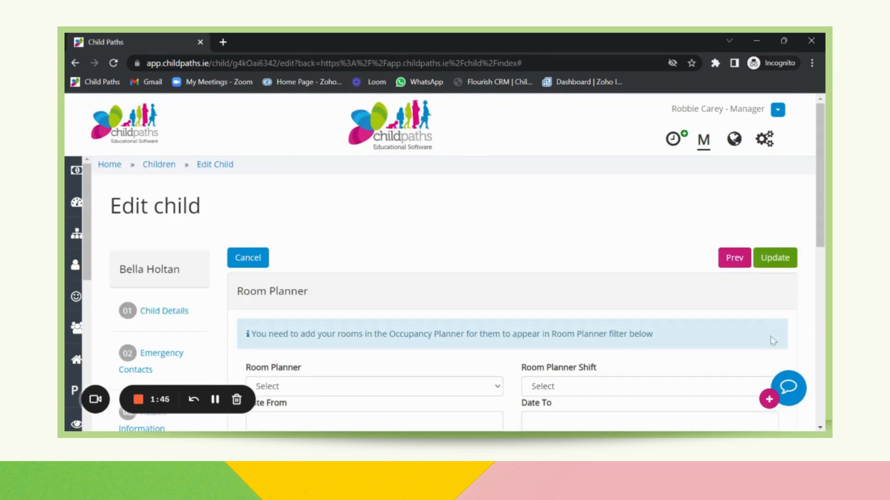